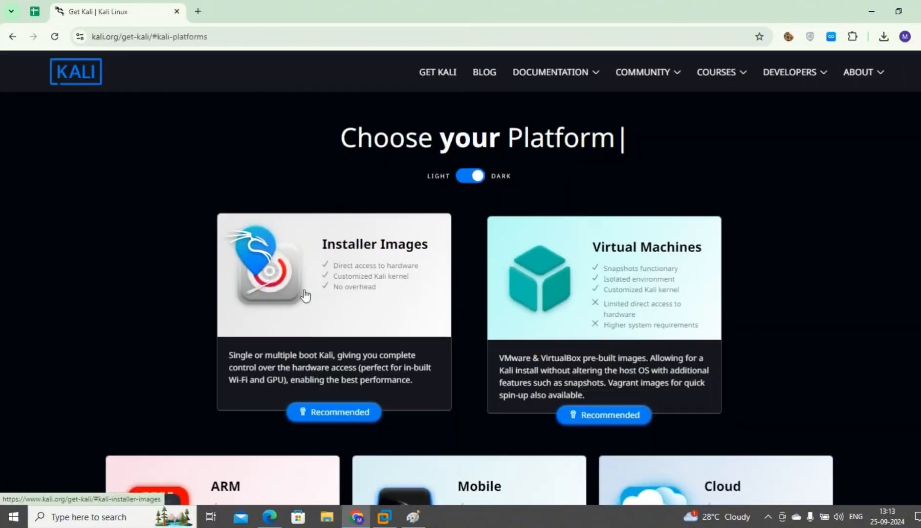
Download the 64-bit Kali Linux installer ISO from the Installer Images section.
click(358, 315)
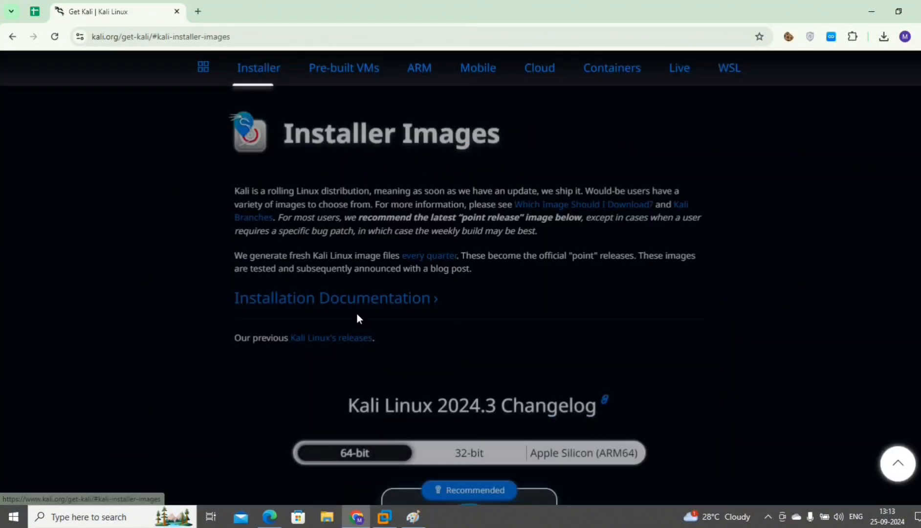
scroll(357, 315, down, 3)
scroll(357, 318, down, 5)
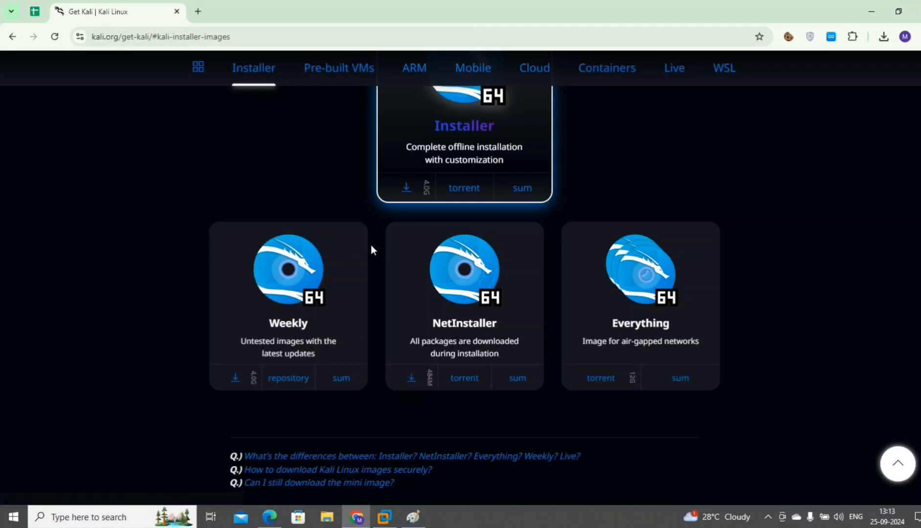
scroll(372, 249, up, 3)
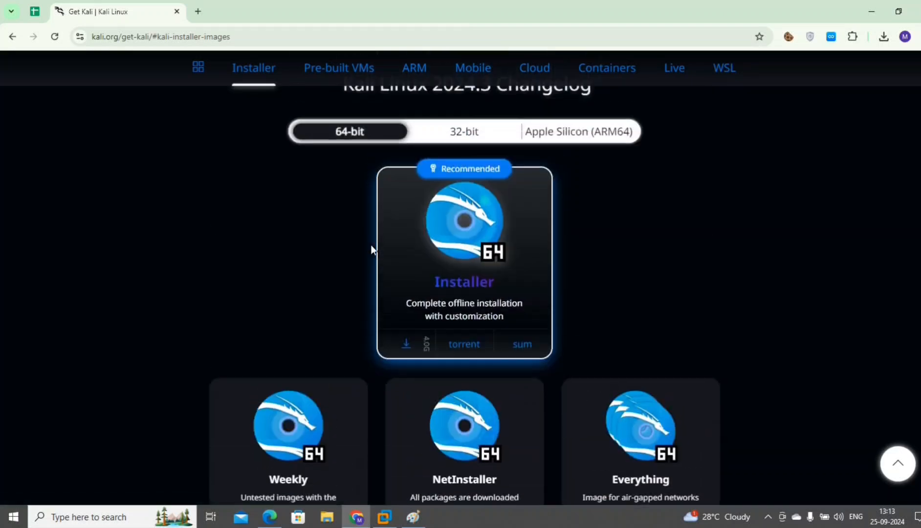
click(409, 346)
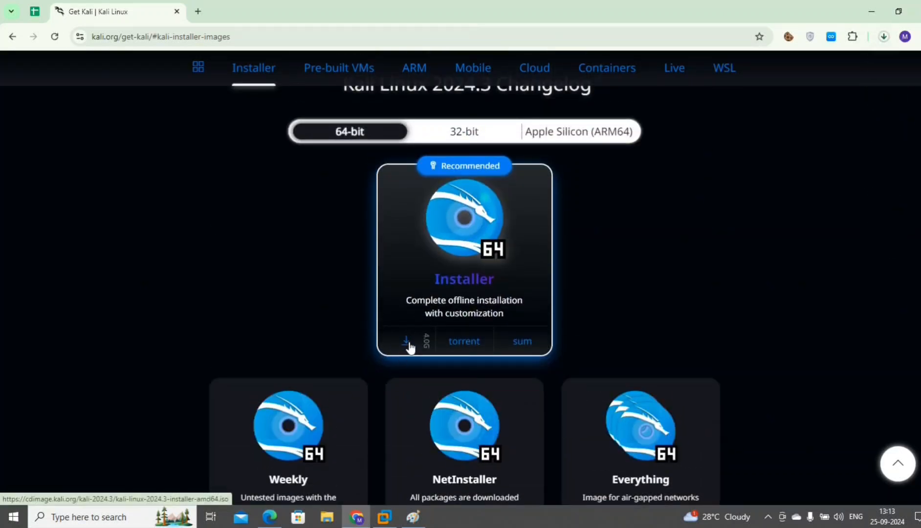
Check the ISO download progress and place the Kali ISO icon on the desktop.
click(885, 36)
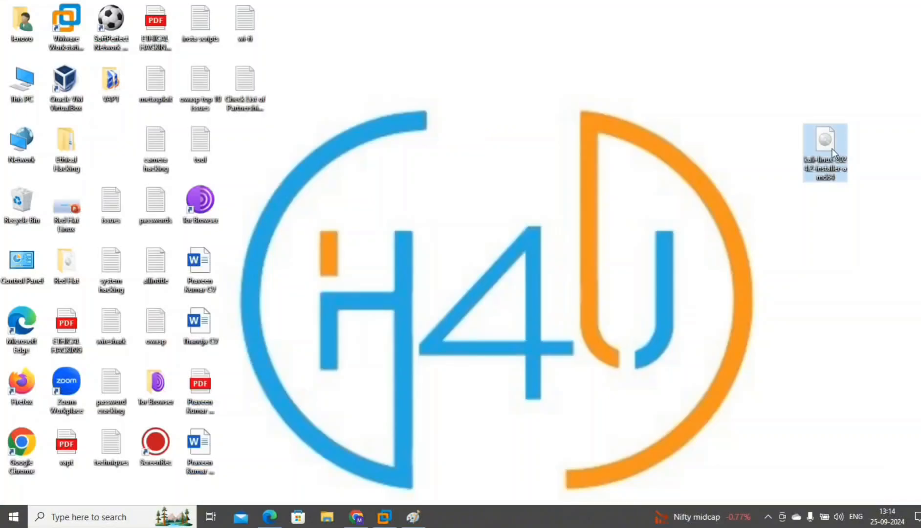
drag(832, 149, 251, 162)
click(328, 174)
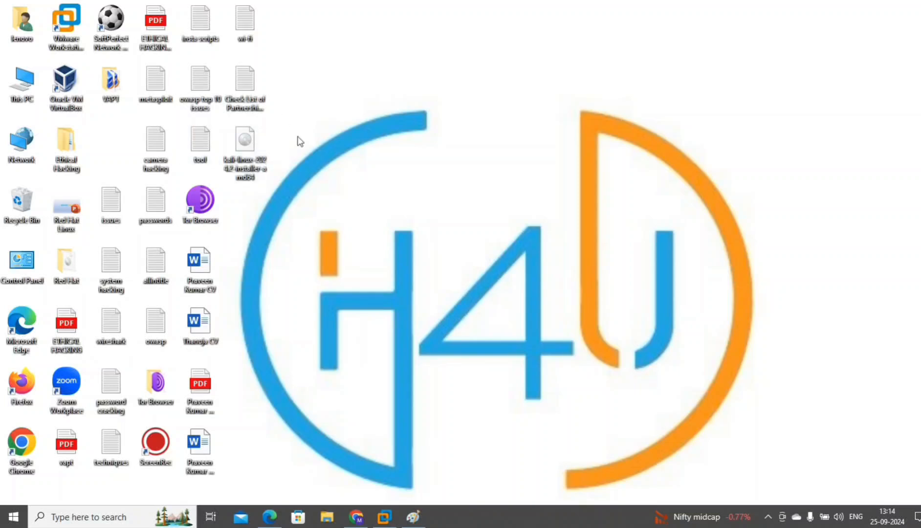
Start a Typical new VM in VMware Workstation with the OS to be installed later.
click(384, 519)
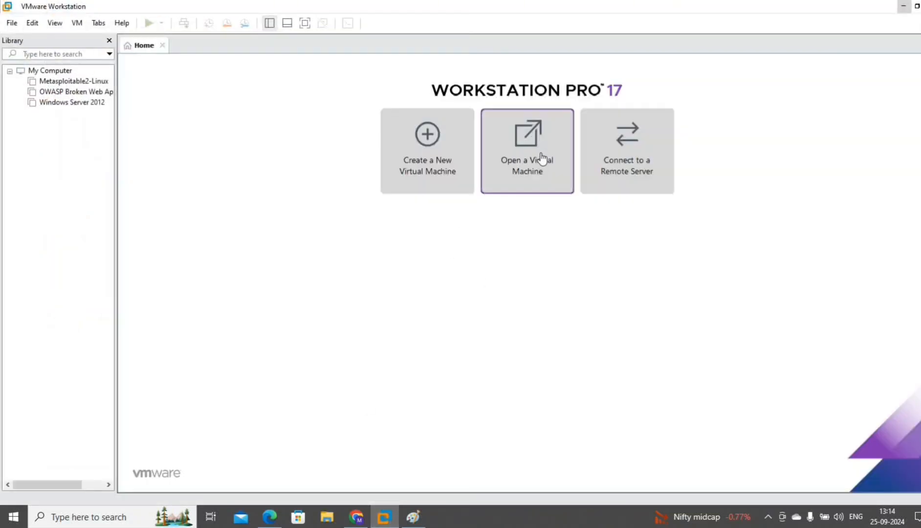
click(423, 158)
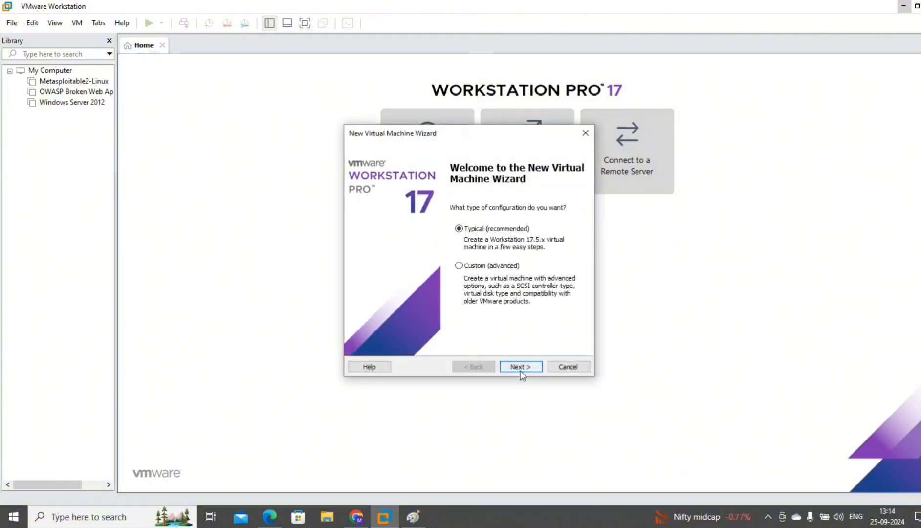
click(520, 367)
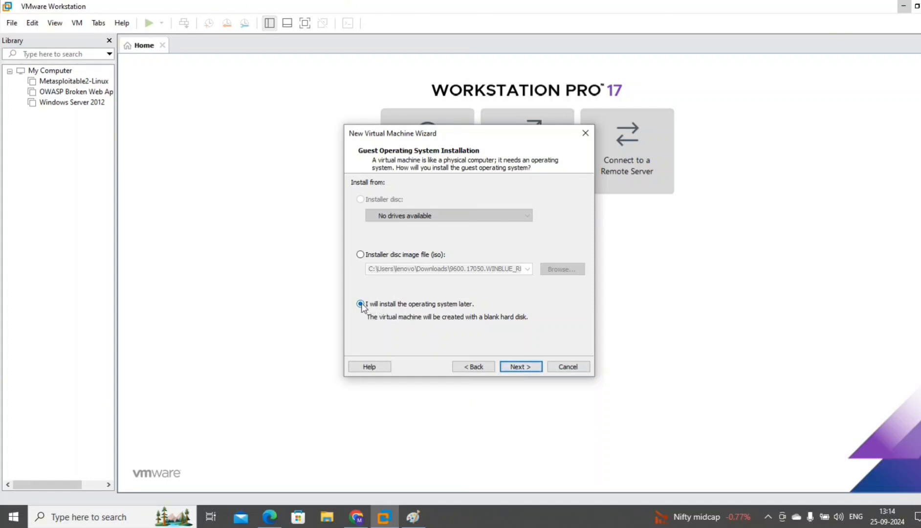
click(521, 367)
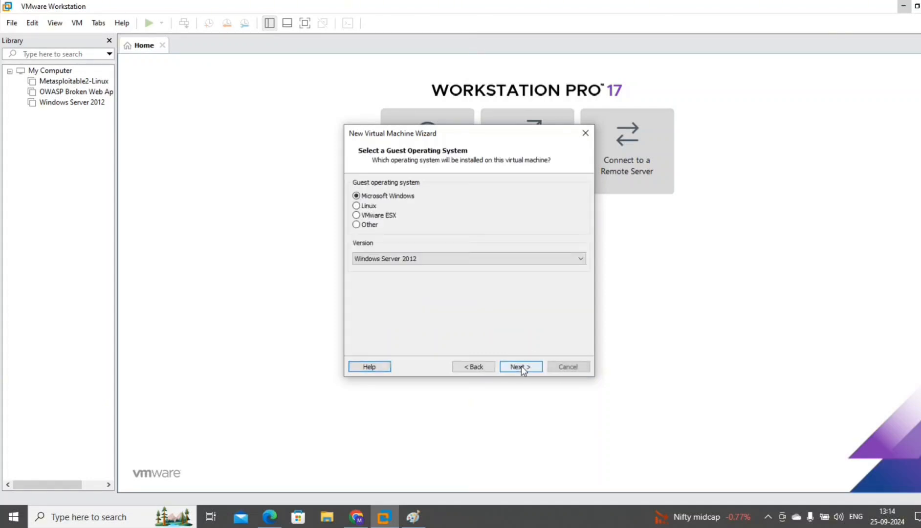
Choose Linux, Debian 12.x 64-bit as the guest operating system.
click(356, 207)
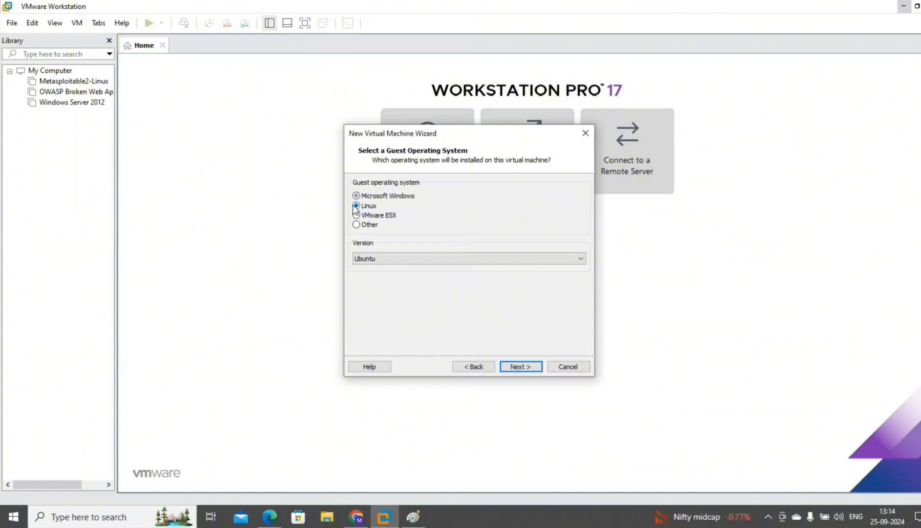
click(401, 261)
key(d)
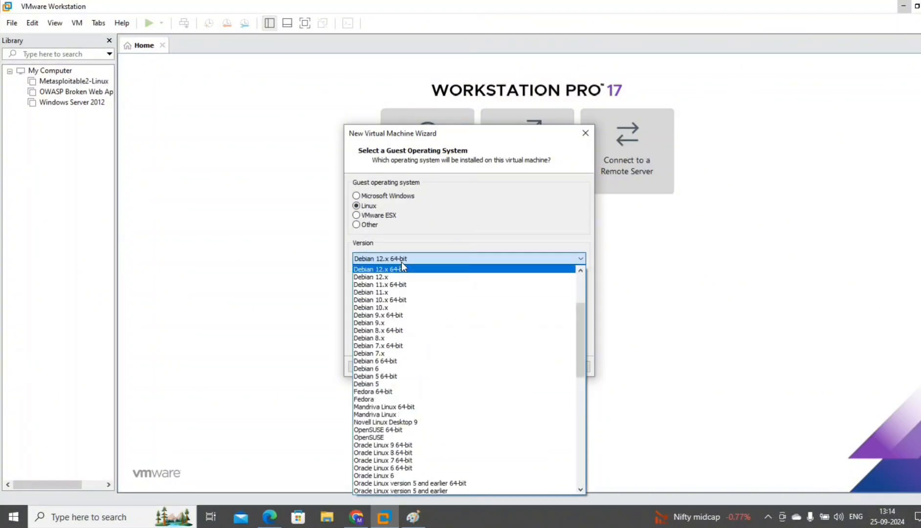
click(402, 262)
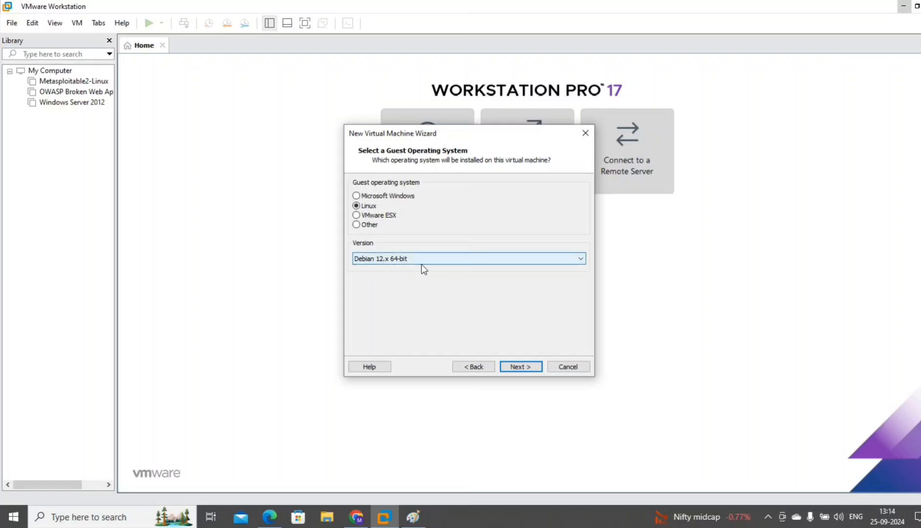
click(526, 366)
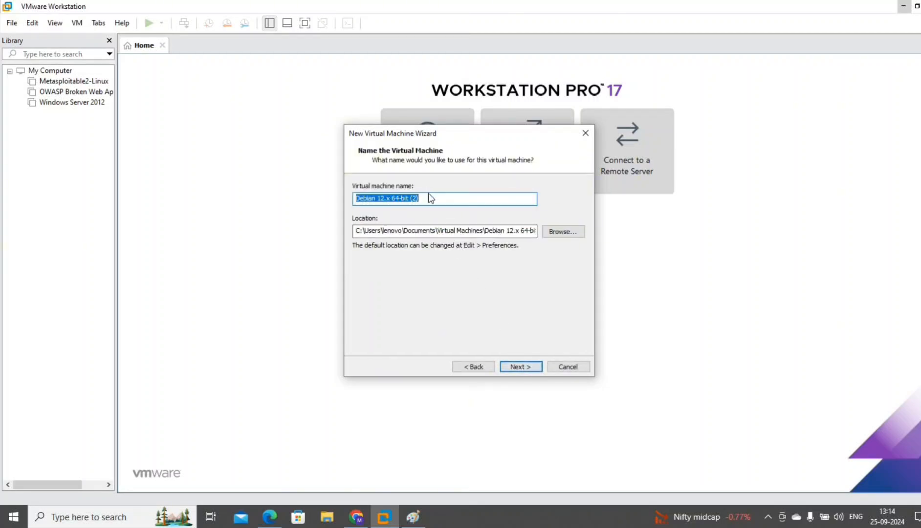
Name the virtual machine 'Kali Linux'.
key(BackSpace)
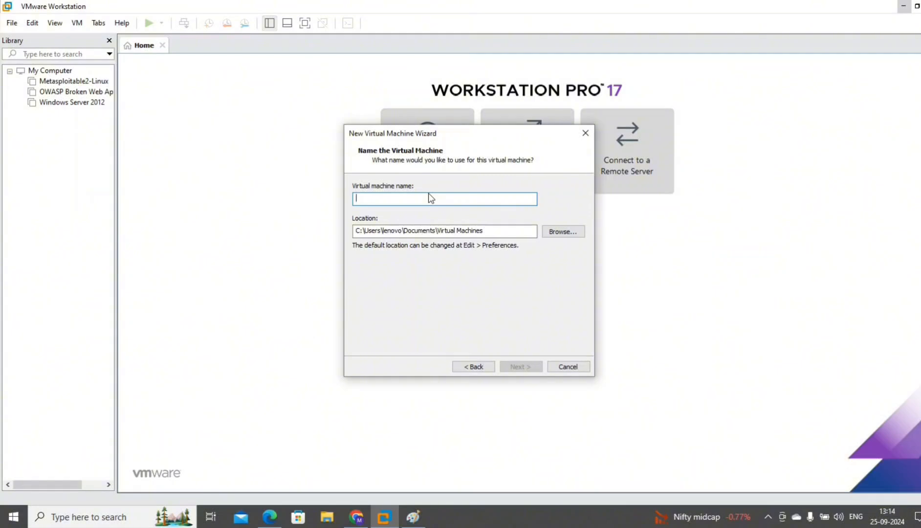
text(Kali L)
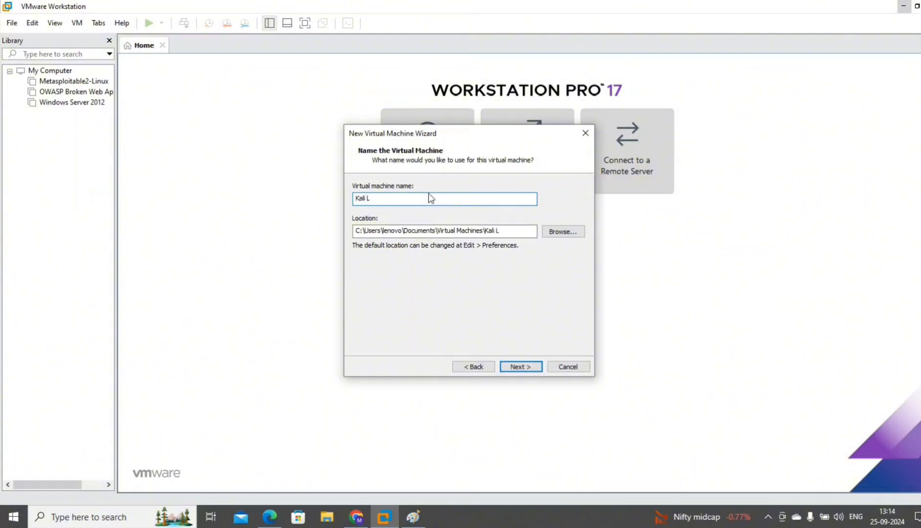
text(inux)
click(524, 368)
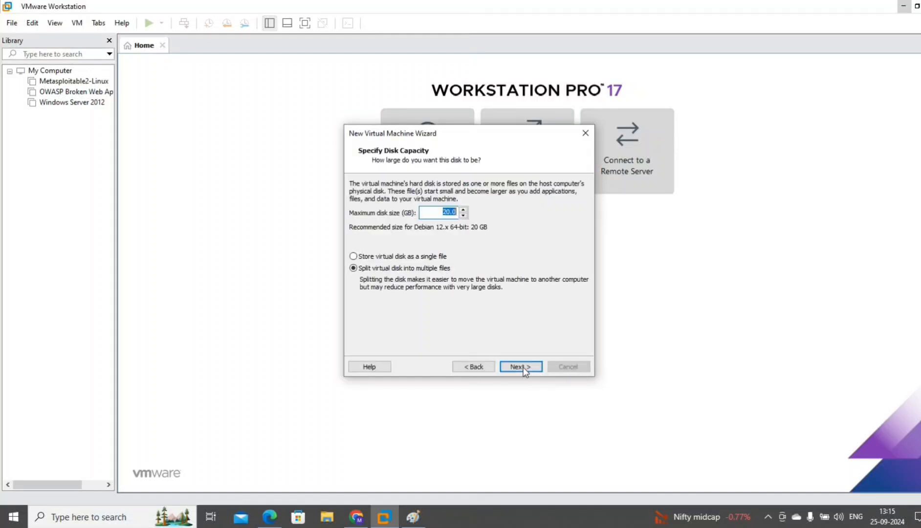
Set the maximum disk size to 50 GB, stored as a single file.
click(447, 211)
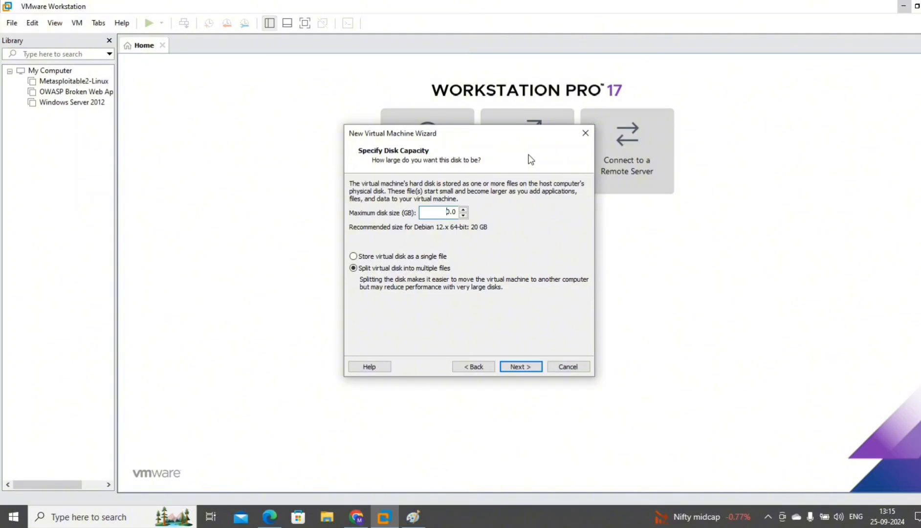
text(5)
click(366, 256)
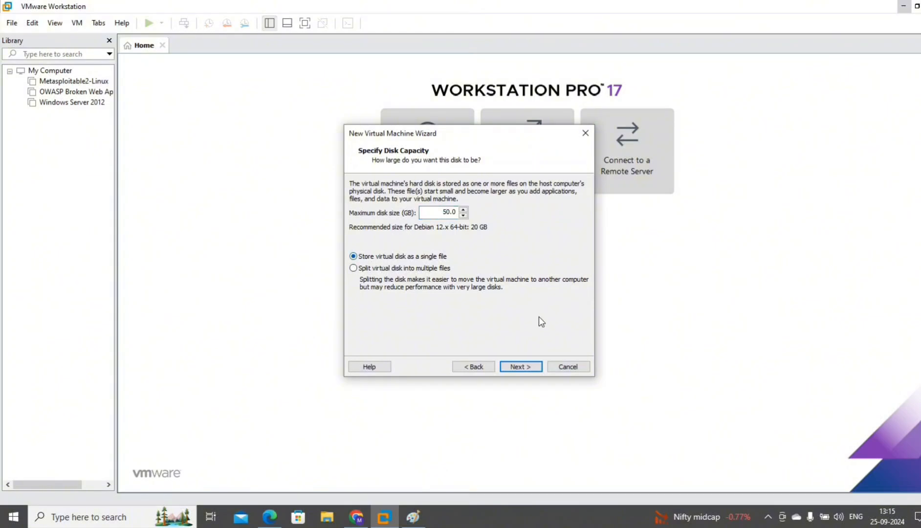
click(520, 367)
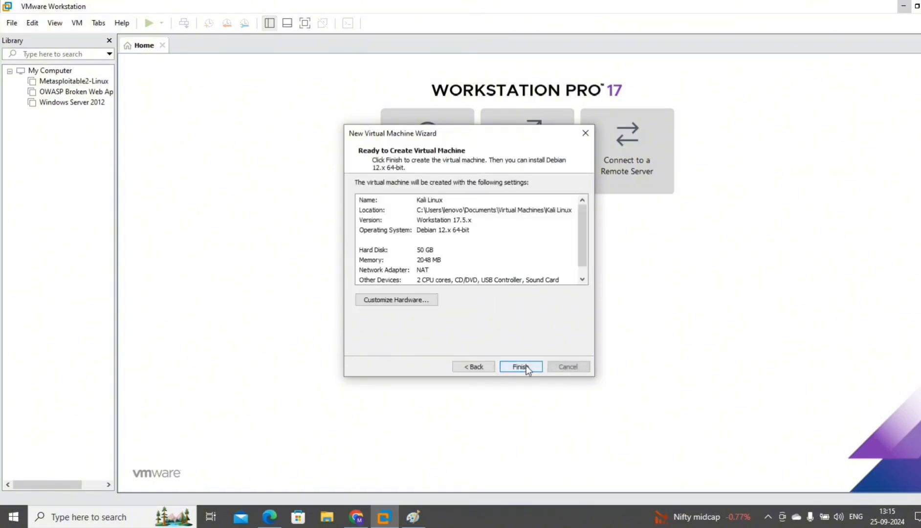
Give the VM 4 GB of memory and switch its CD/DVD drive to an ISO image.
click(396, 299)
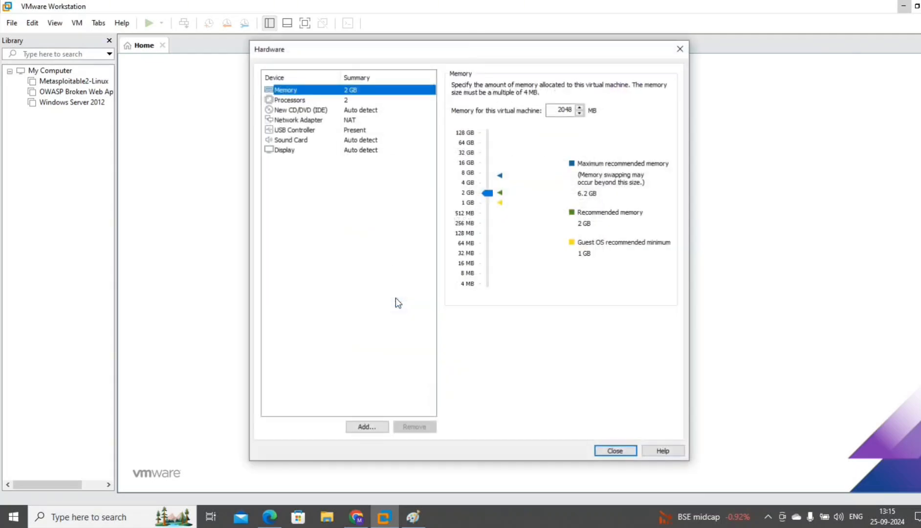
click(488, 181)
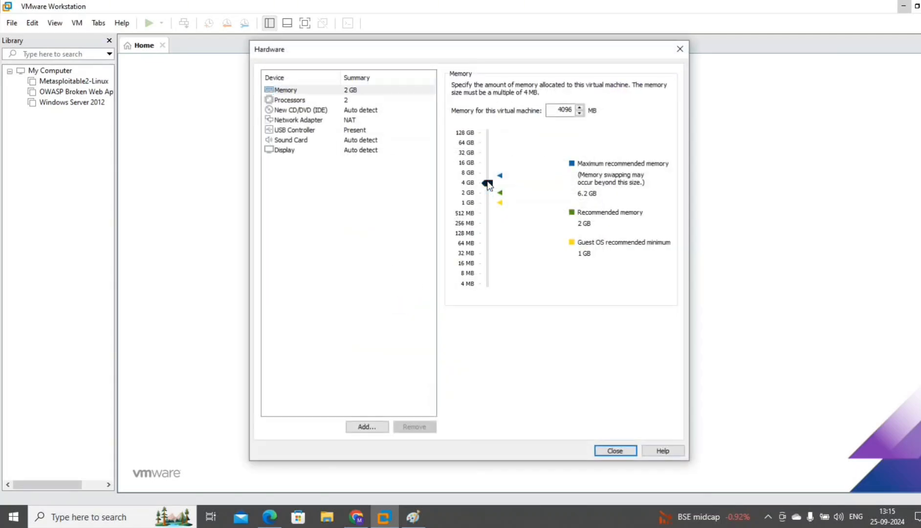
click(338, 111)
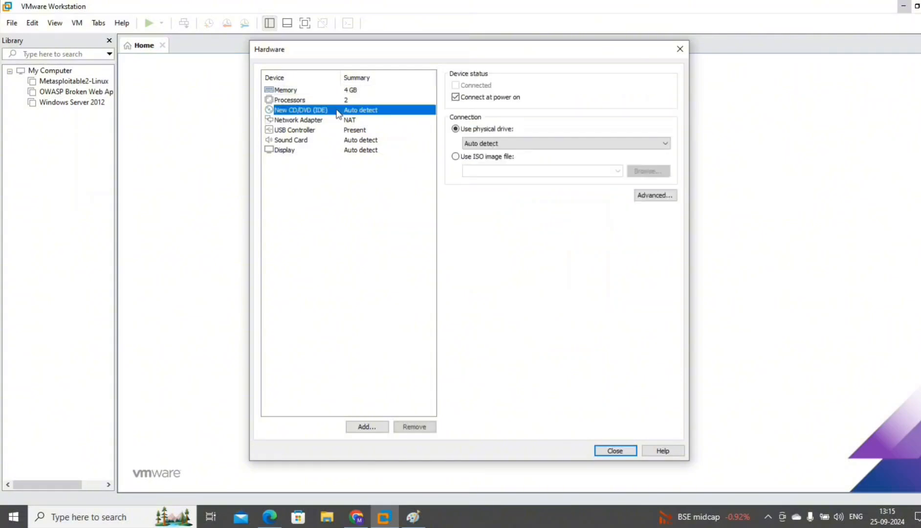
click(455, 156)
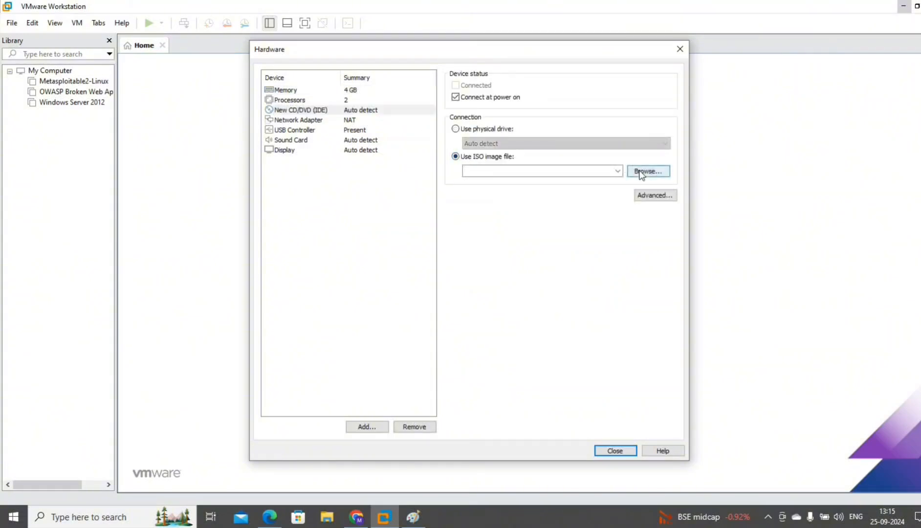
Attach the Desktop's kali-linux-2024.2-installer-amd64 ISO and create the VM.
click(639, 172)
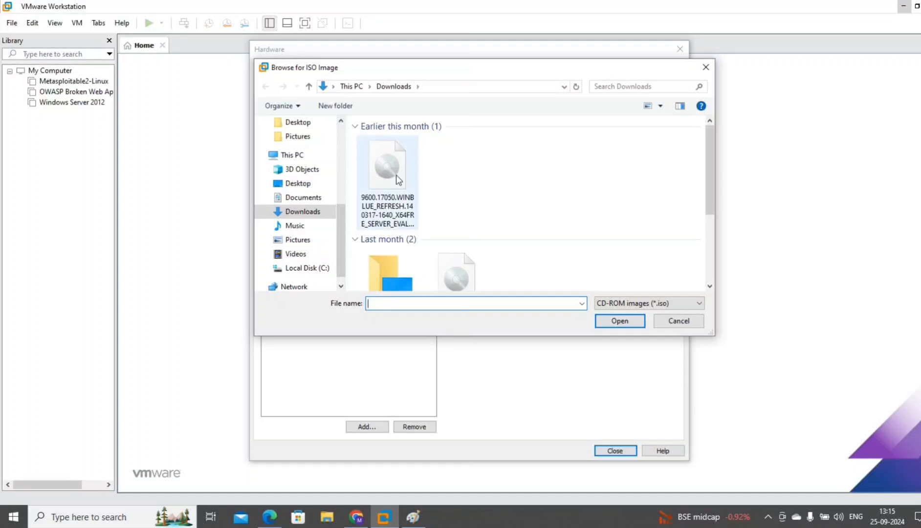
click(297, 186)
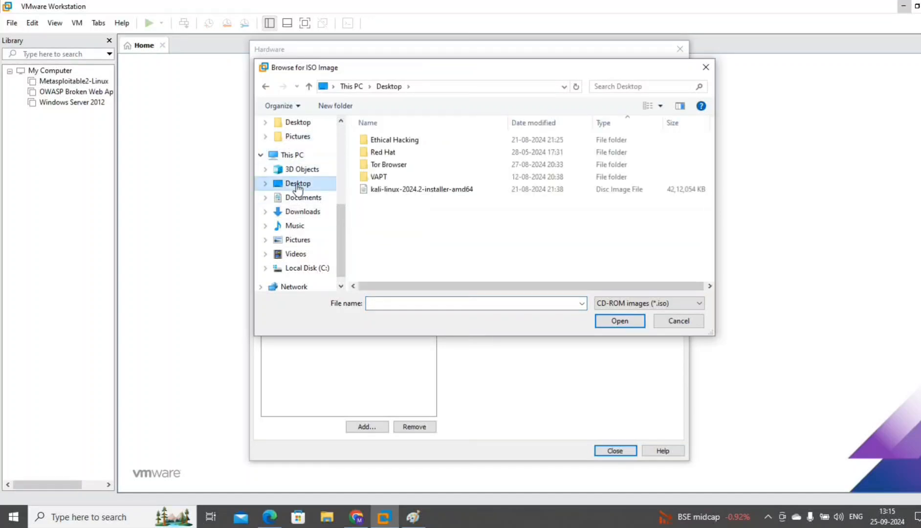
click(413, 190)
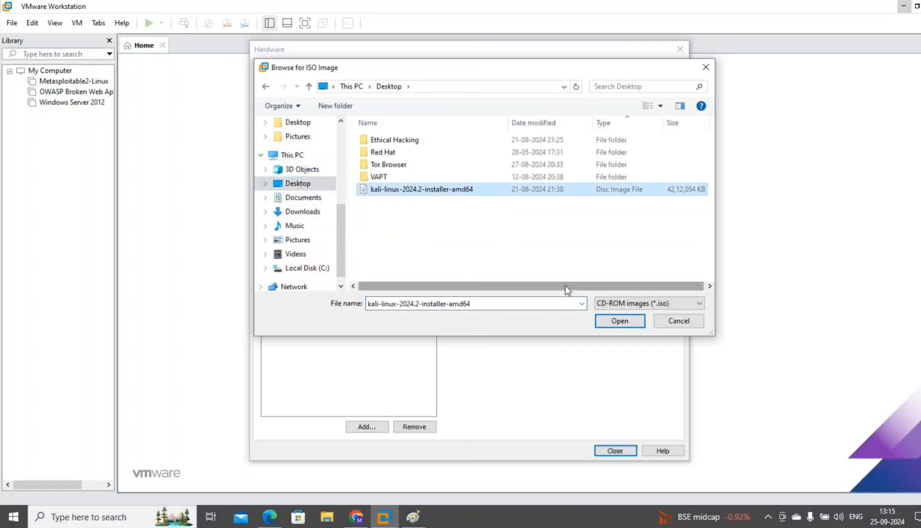
click(609, 321)
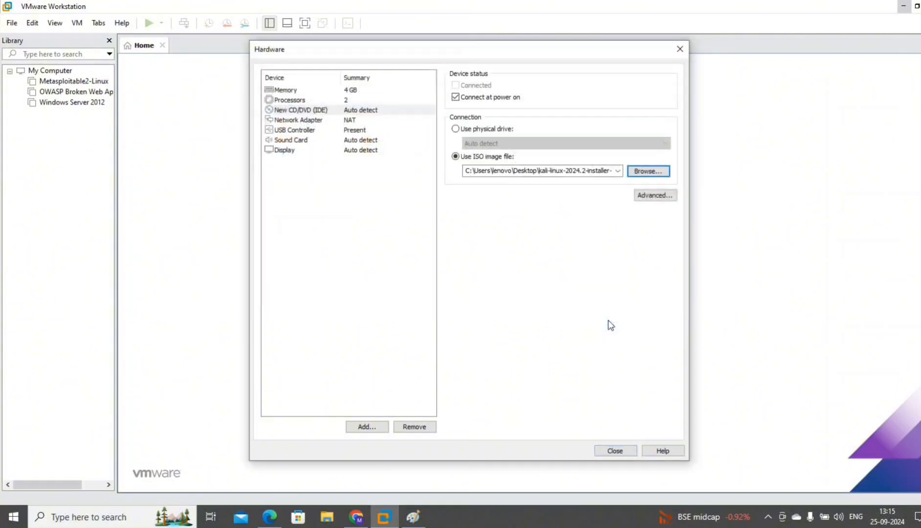
click(613, 450)
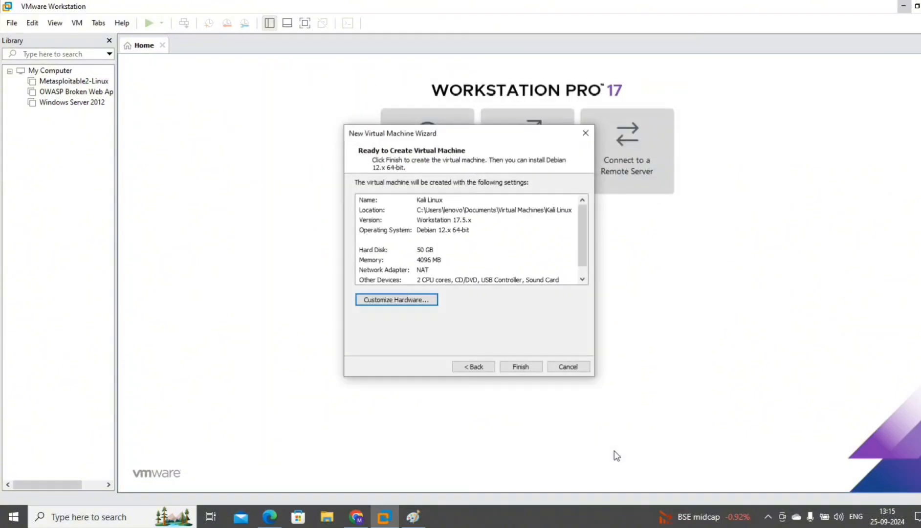
click(510, 365)
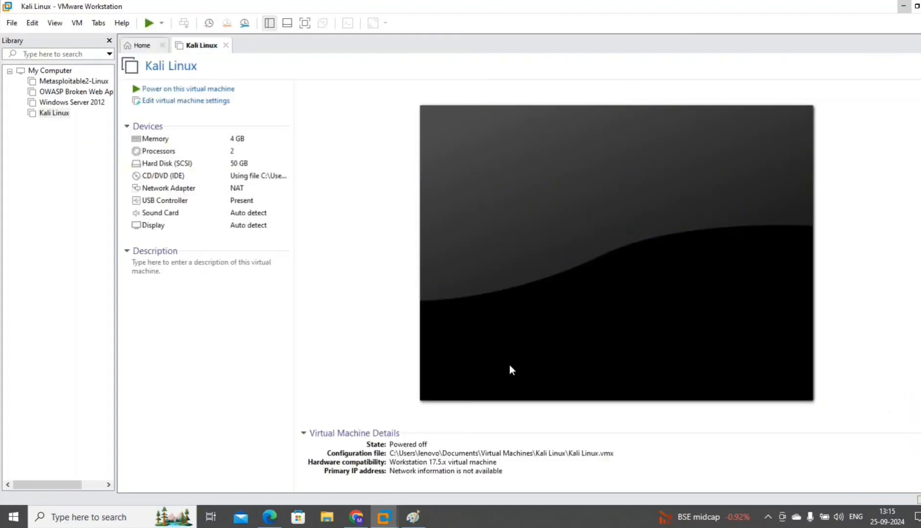
Power on the Kali Linux VM and boot the Graphical install option.
click(191, 89)
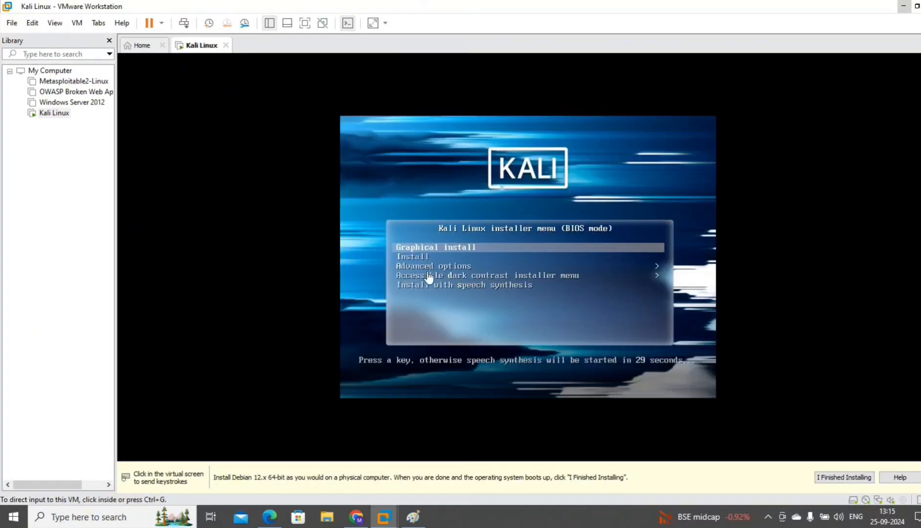
click(432, 250)
key(Return)
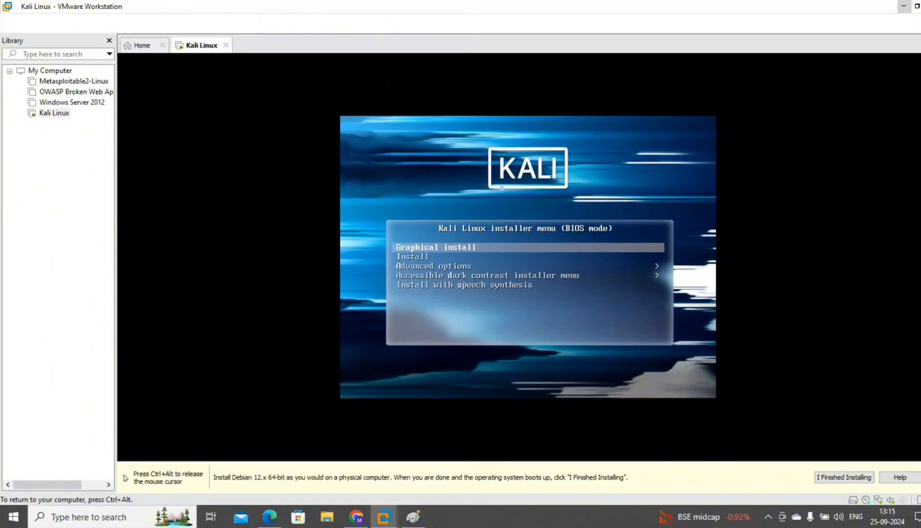
key(Return)
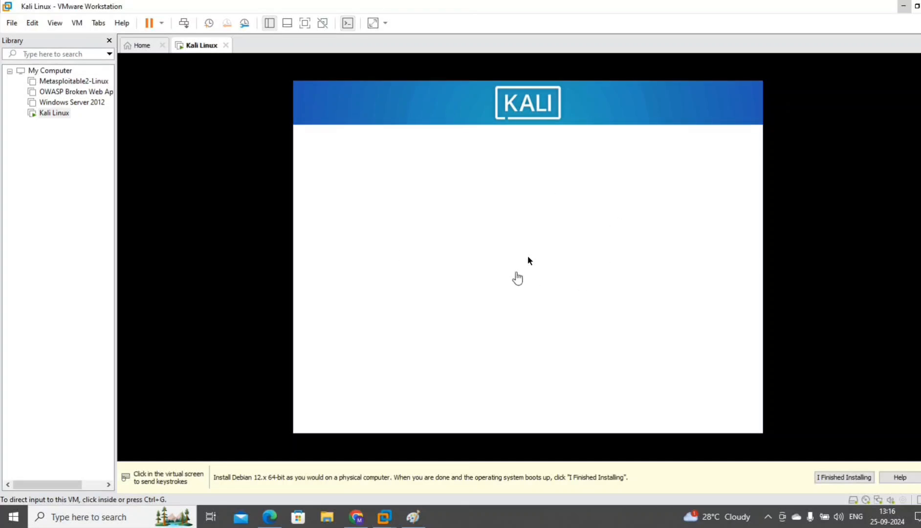
Choose English language, India as location, and the American English keymap.
click(529, 258)
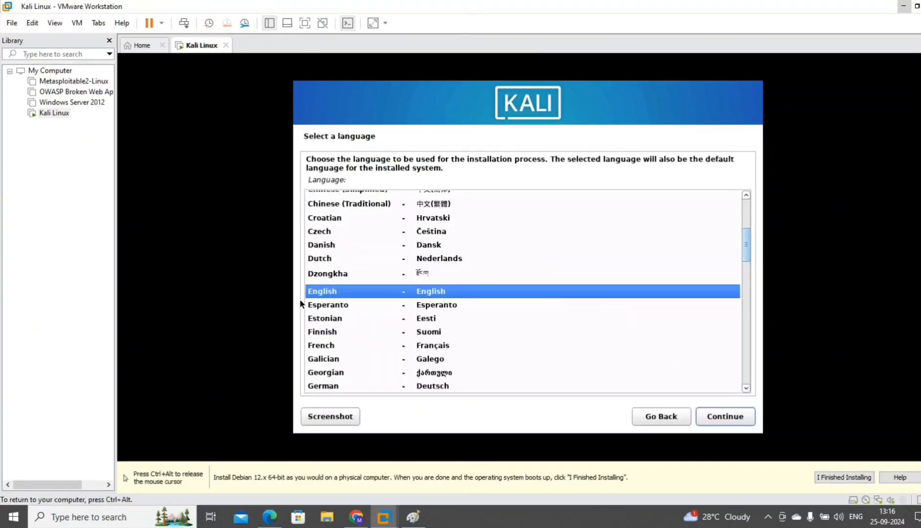
click(719, 418)
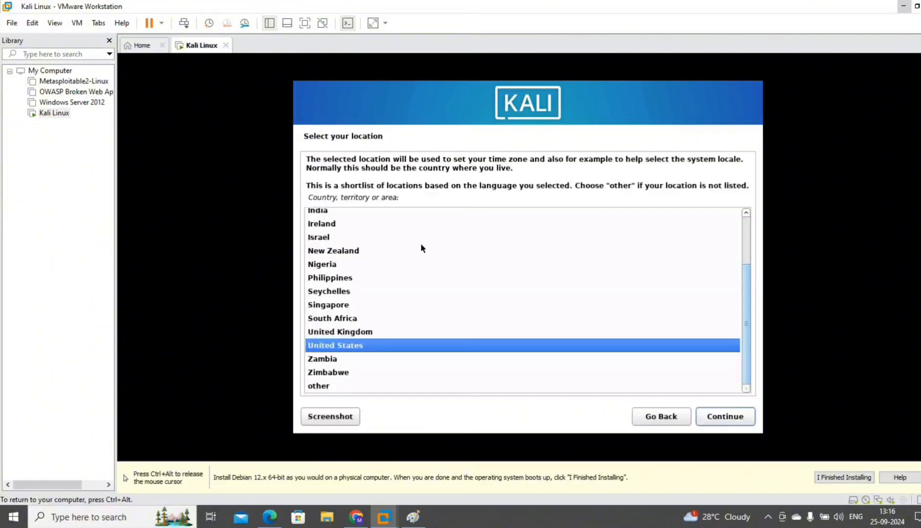
click(332, 212)
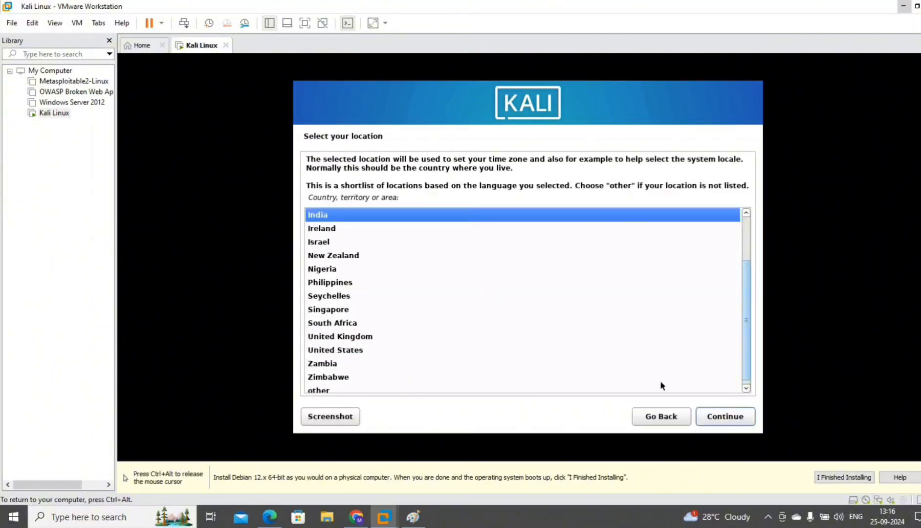
click(716, 418)
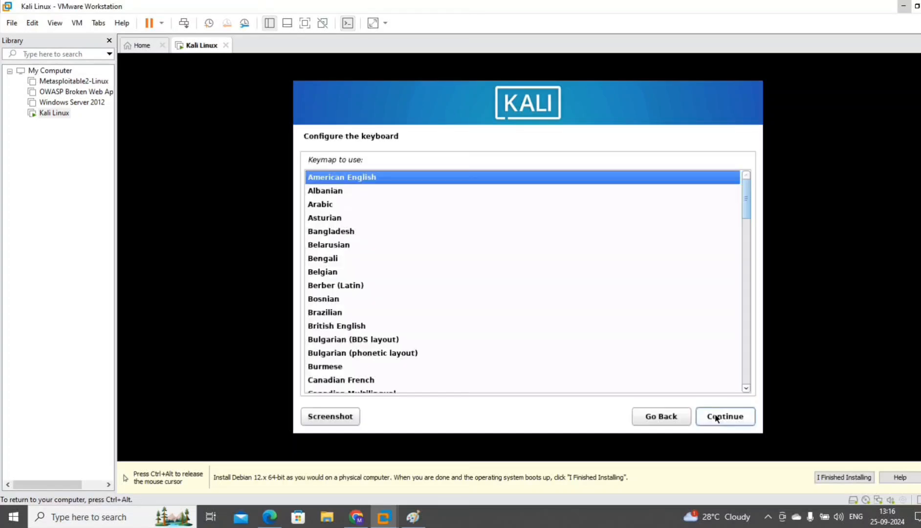
click(716, 417)
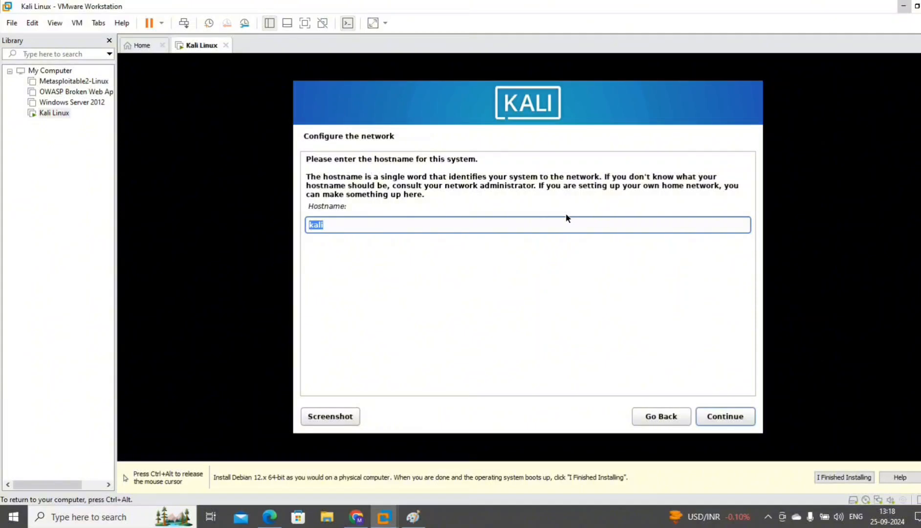
Keep hostname kali with no domain and enter the new user's full name.
click(729, 419)
click(728, 417)
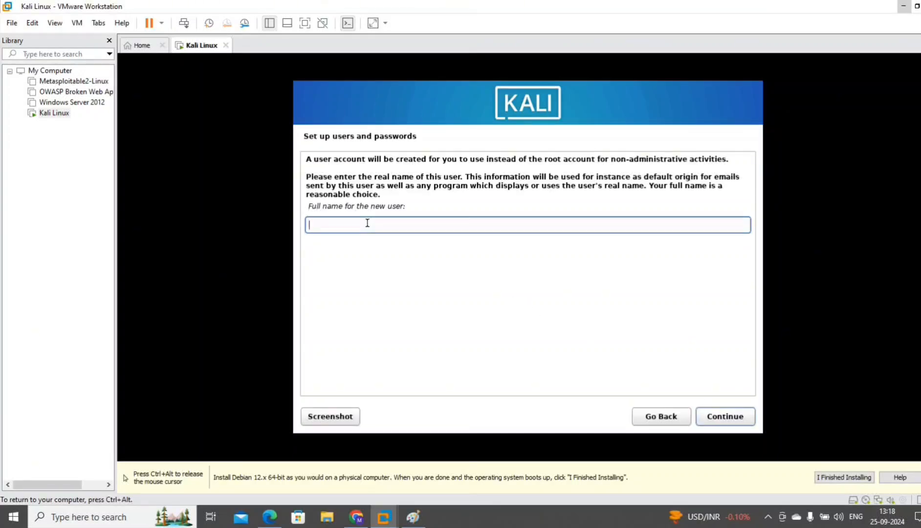
text(Ha)
key(BackSpace)
key(BackSpace)
text(J)
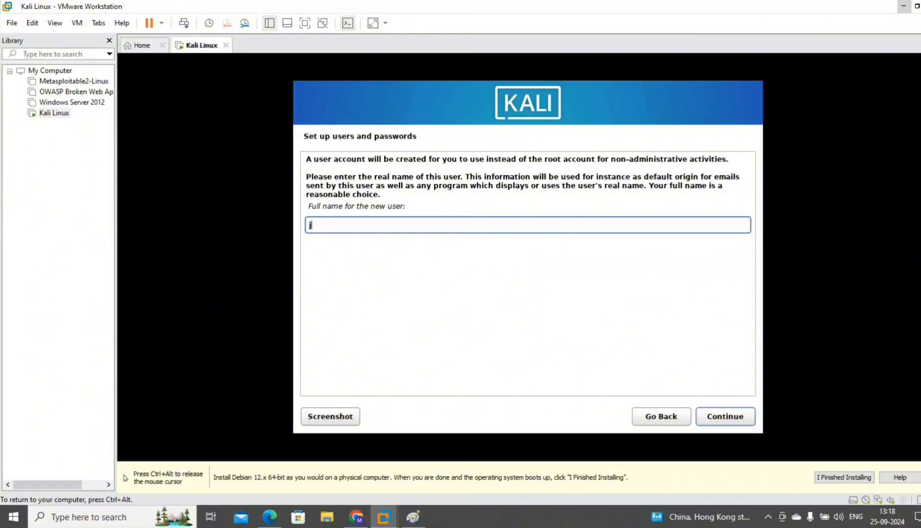
key(BackSpace)
text(hackethos4u)
click(714, 419)
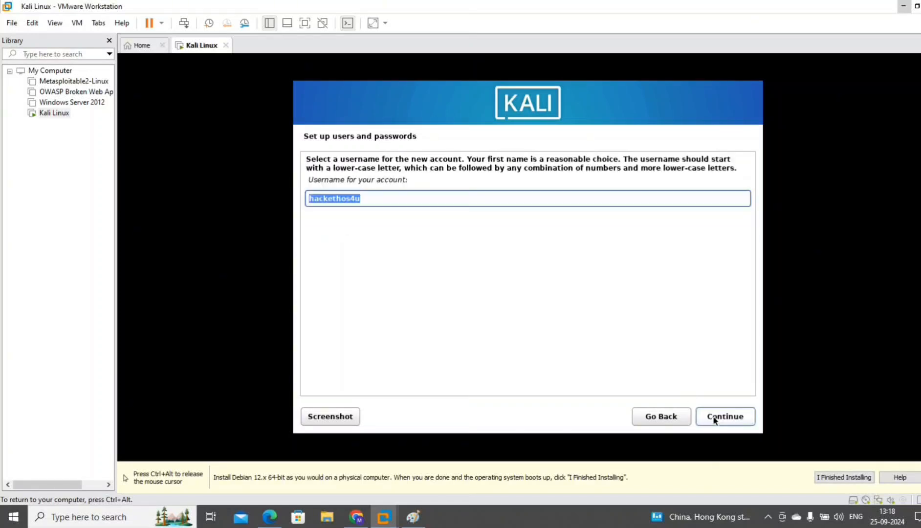
Accept the suggested username and enter and confirm the account password.
click(713, 419)
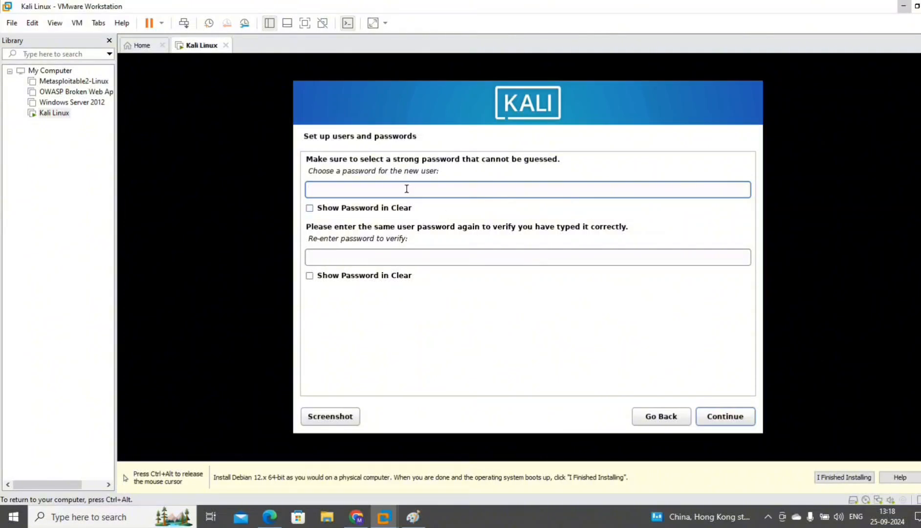
text(kali)
key(Tab)
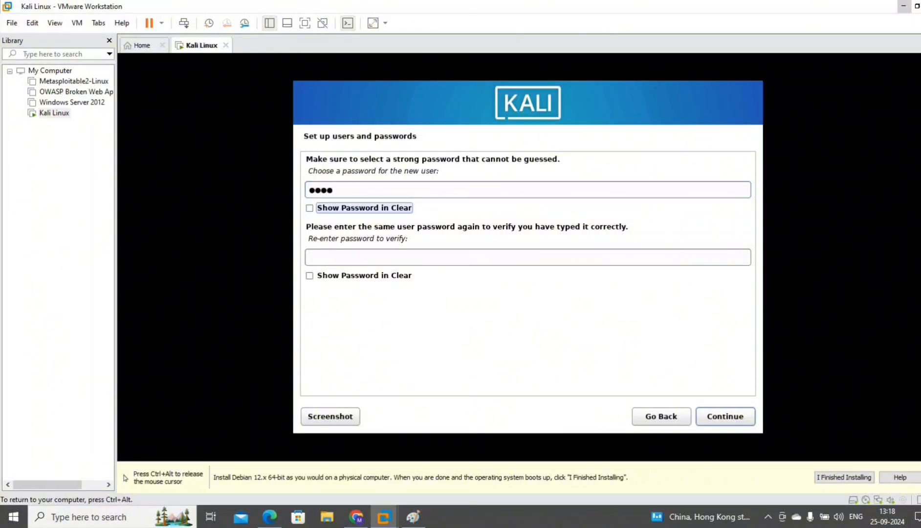
key(Tab)
text(kali)
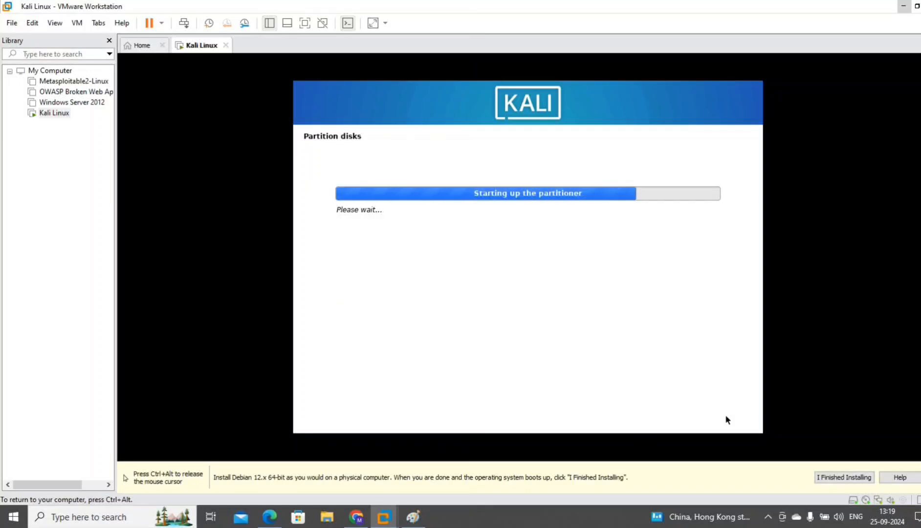
Guided-partition the 53.7 GB disk with the default scheme and write the changes.
click(727, 417)
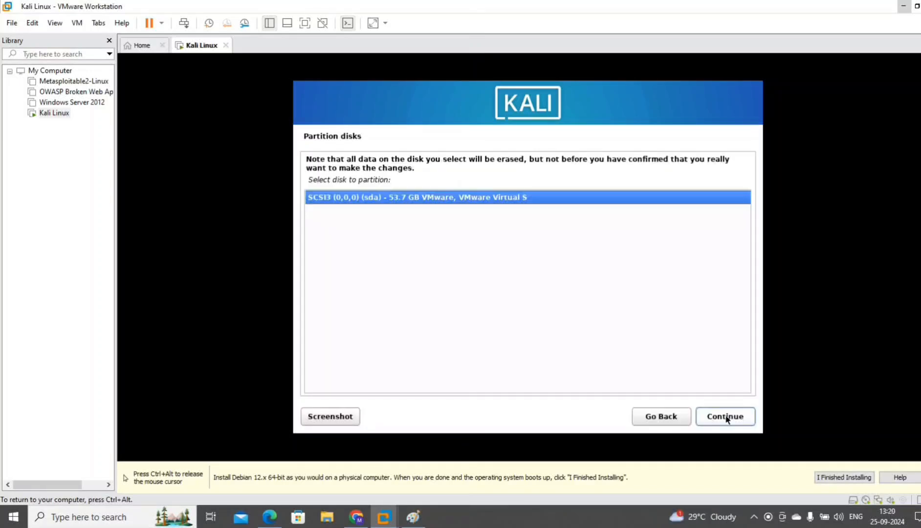
click(726, 417)
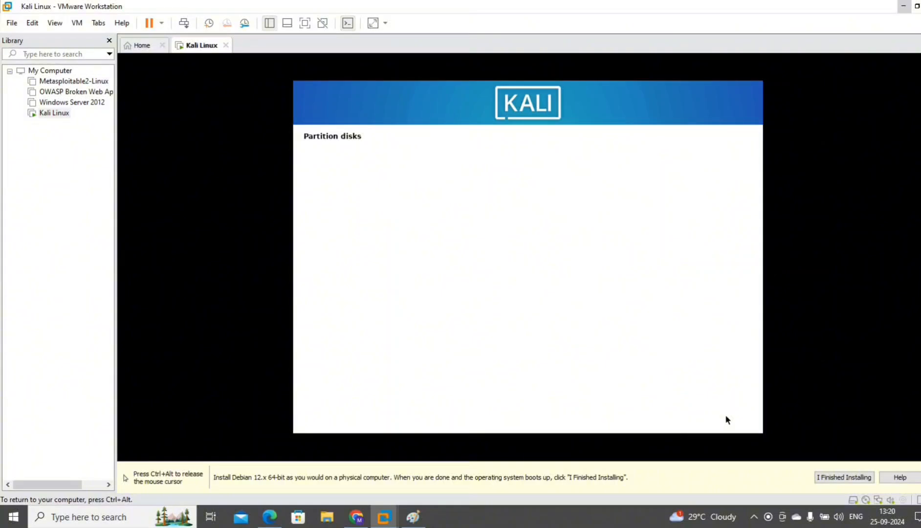
click(726, 417)
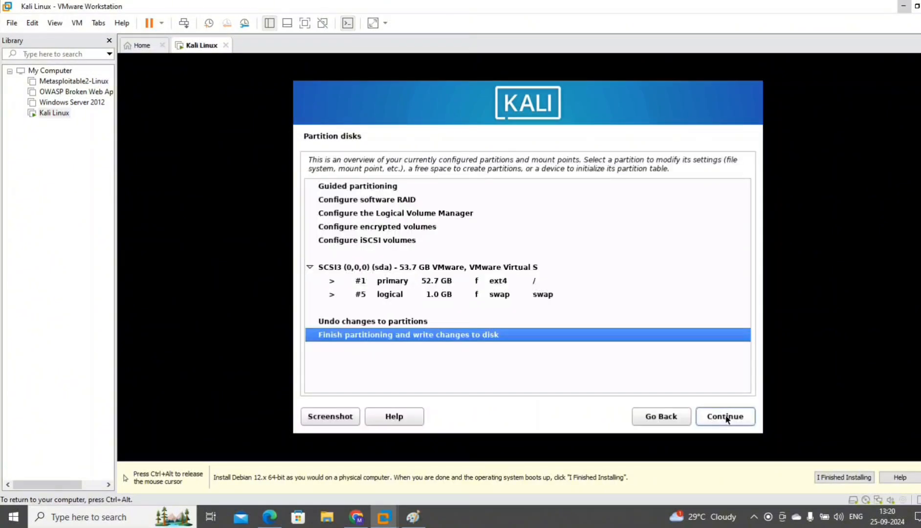
click(726, 417)
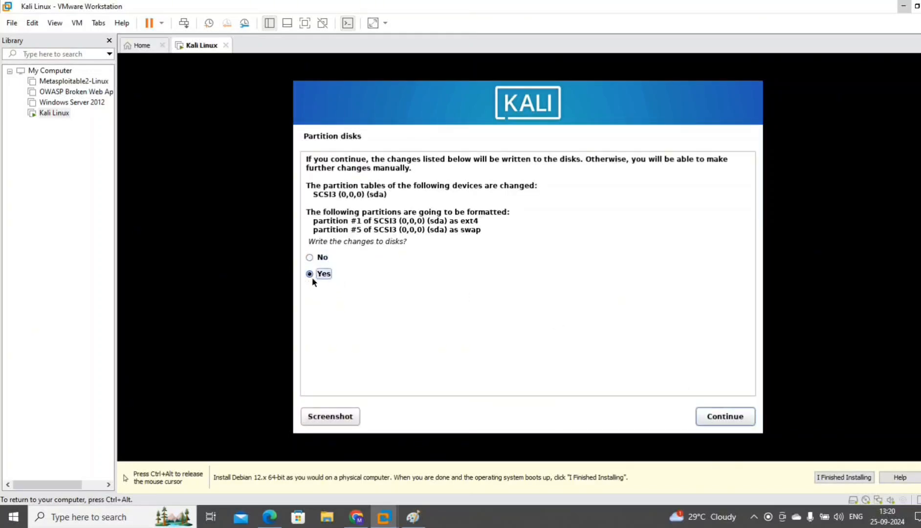
click(705, 420)
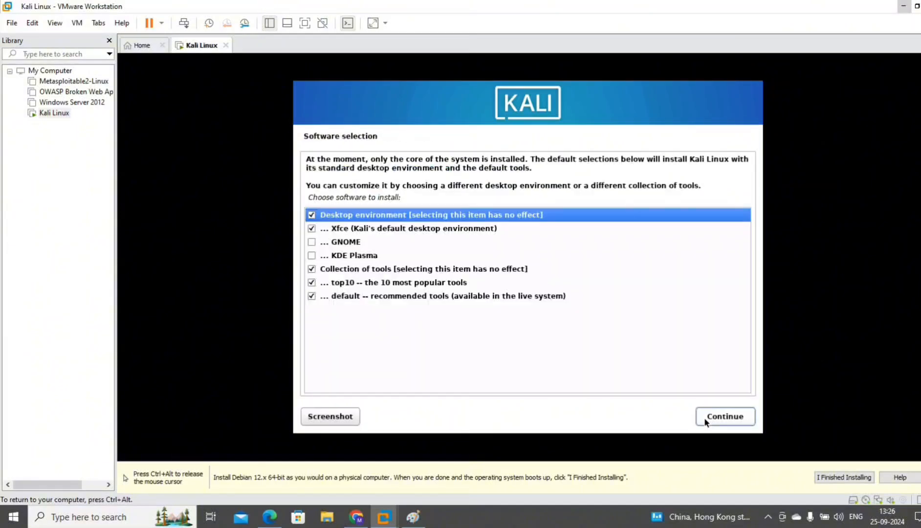
Accept the default software selection and install GRUB to /dev/sda.
click(704, 417)
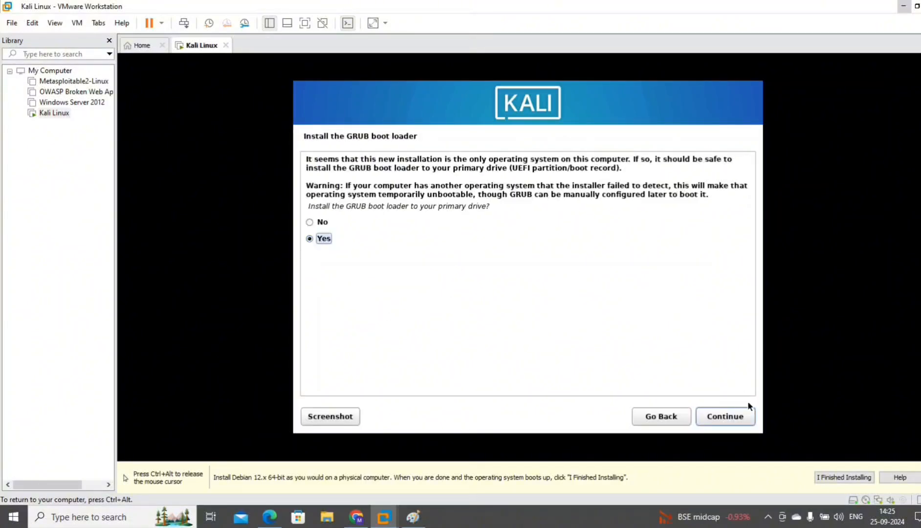
click(731, 414)
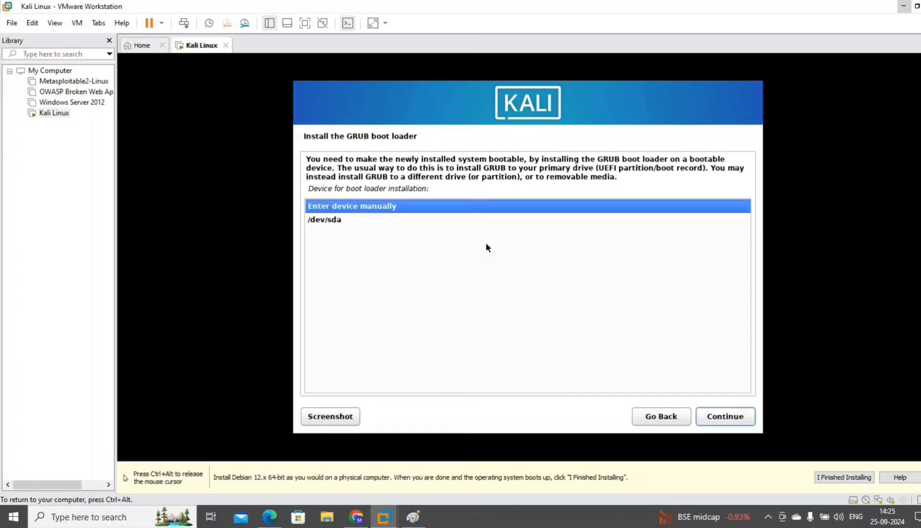
click(337, 221)
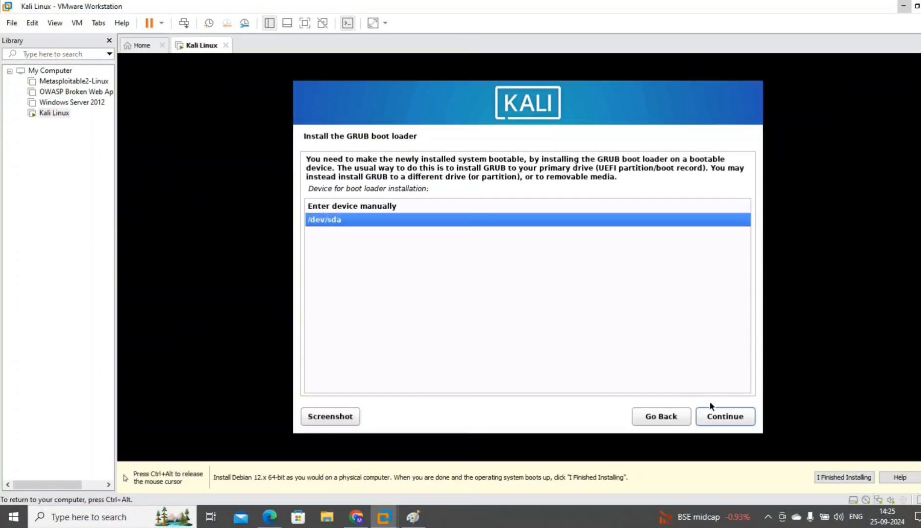
click(716, 414)
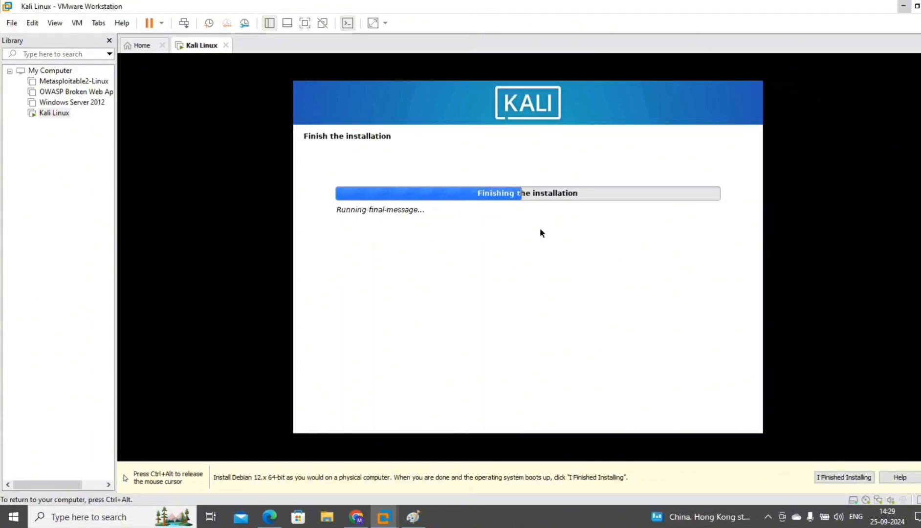
Acknowledge the finished installation so the VM reboots to the Kali login screen.
click(725, 417)
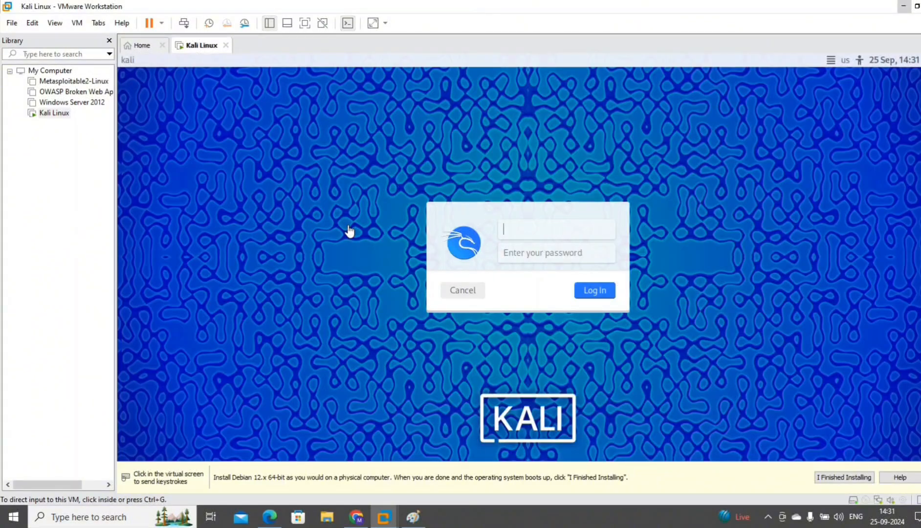
Log in to the Kali login screen with the new user's username and password.
click(515, 242)
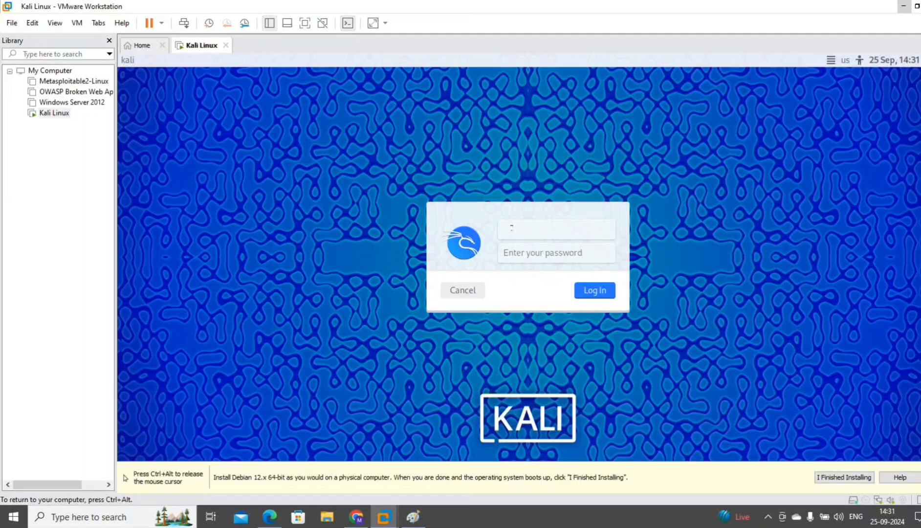
text(hackethos4u)
key(Tab)
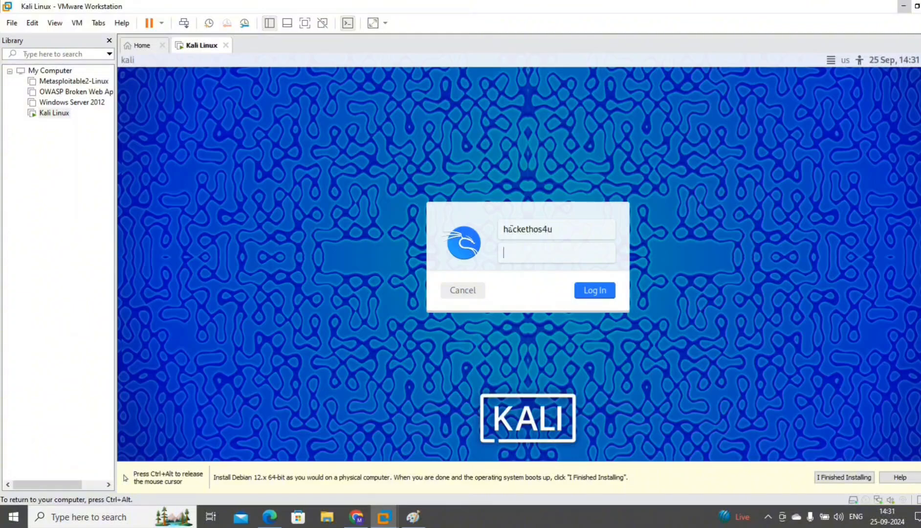
text(••••)
key(Return)
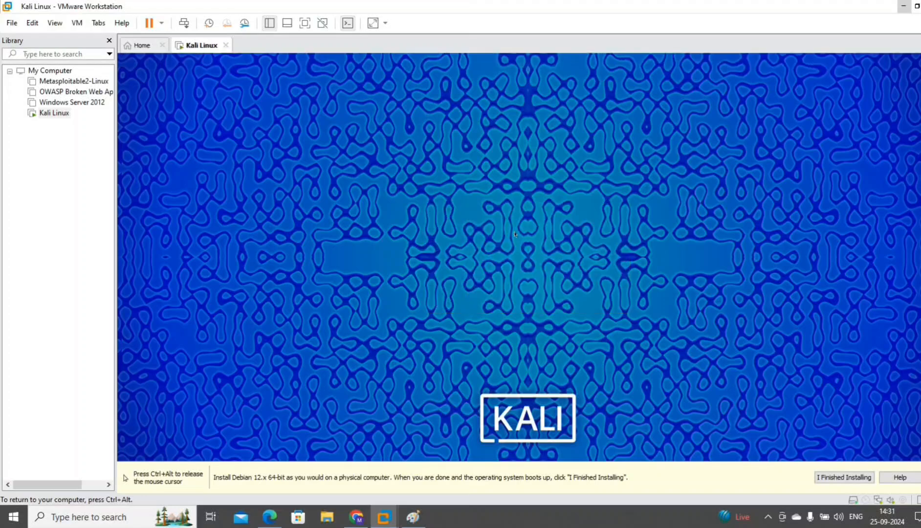